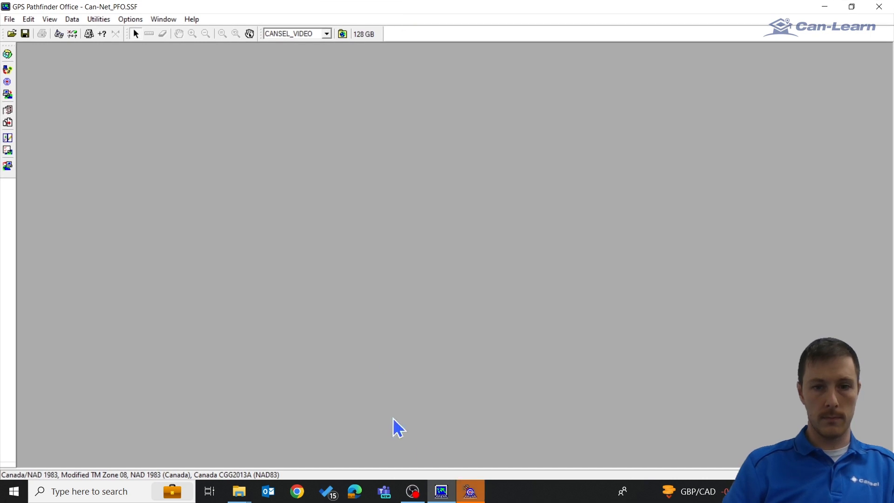
In the Differential Correction Wizard, select Can-Net_PFO.SSF and accept automatic carrier and code processing with a single base provider
{"action": "left_click", "coordinate": [470, 491]}
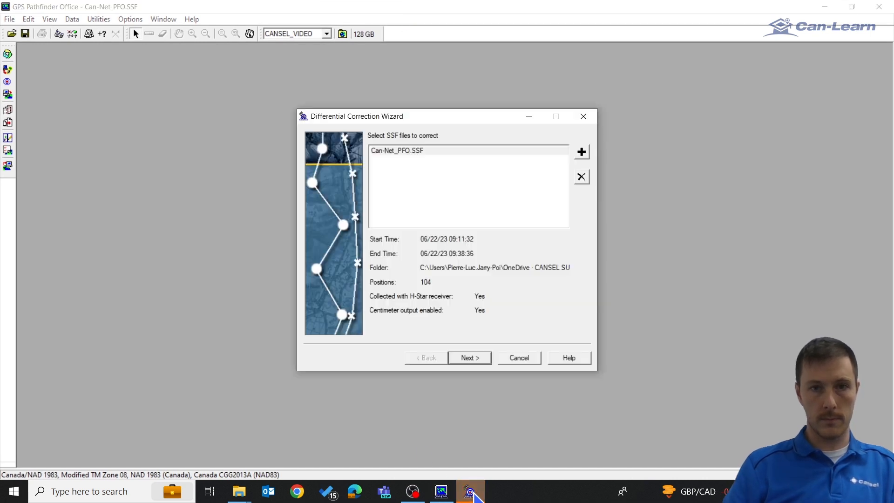
{"action": "left_click", "coordinate": [403, 151]}
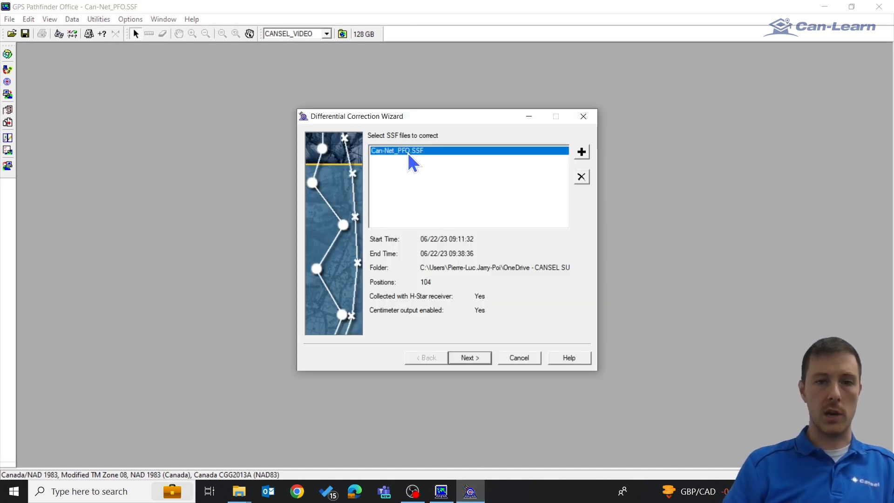
{"action": "left_click", "coordinate": [468, 358]}
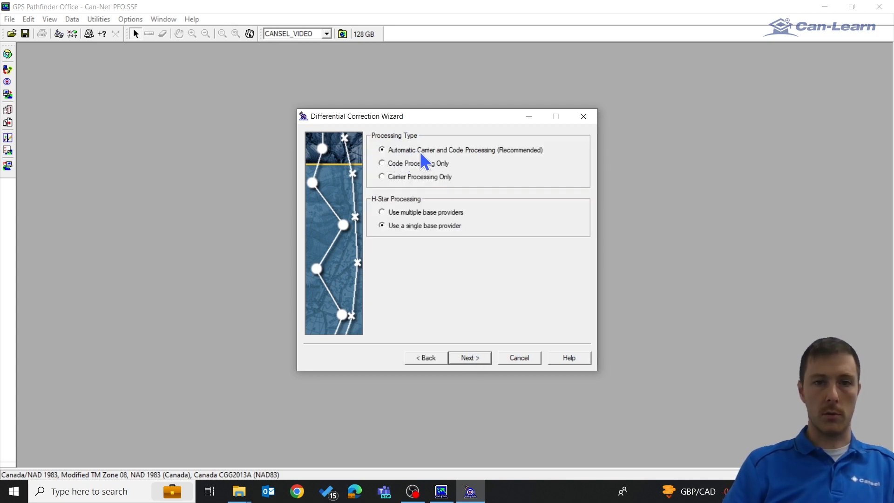
{"action": "left_click", "coordinate": [476, 358]}
{"action": "left_click", "coordinate": [473, 359]}
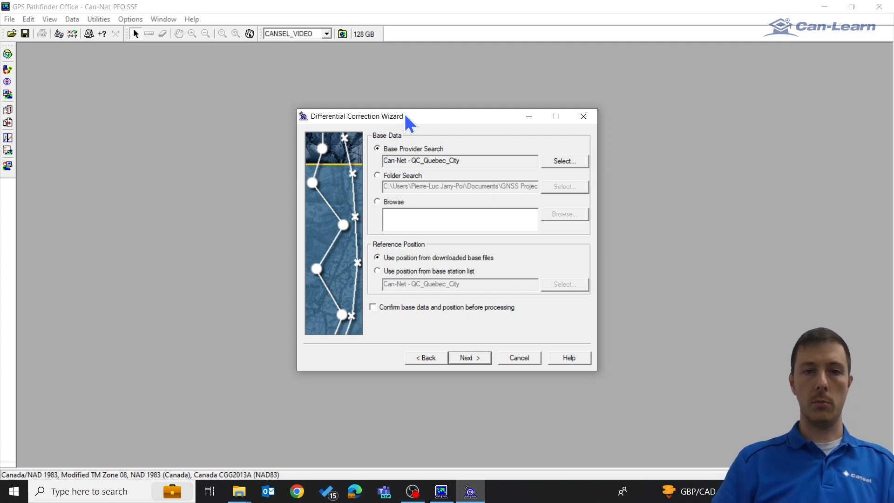
Update the base provider list and choose Can-Net - QC_Quebec_City as the base provider for the correction
{"action": "left_click_drag", "start_coordinate": [405, 111], "coordinate": [378, 98]}
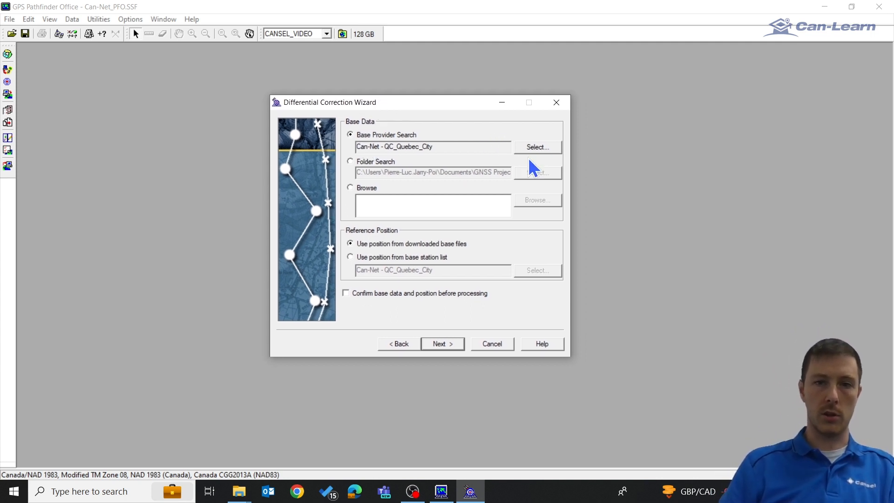
{"action": "left_click", "coordinate": [535, 147]}
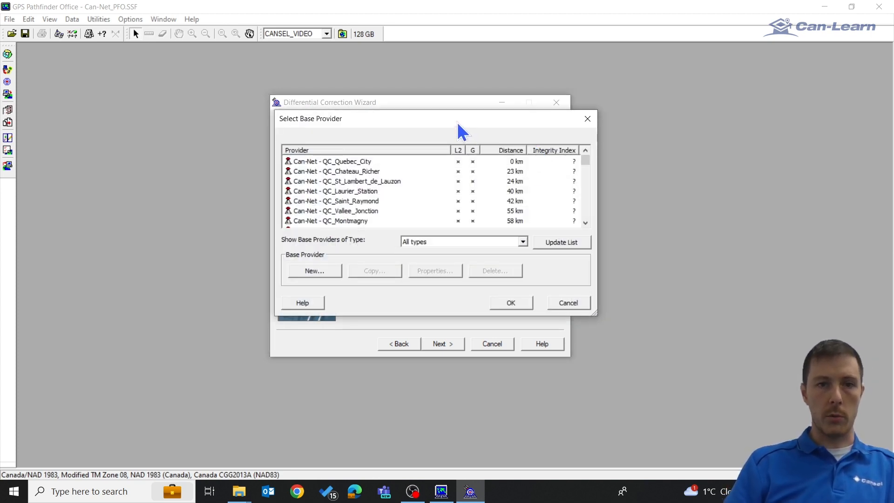
{"action": "left_click_drag", "start_coordinate": [457, 122], "coordinate": [443, 115]}
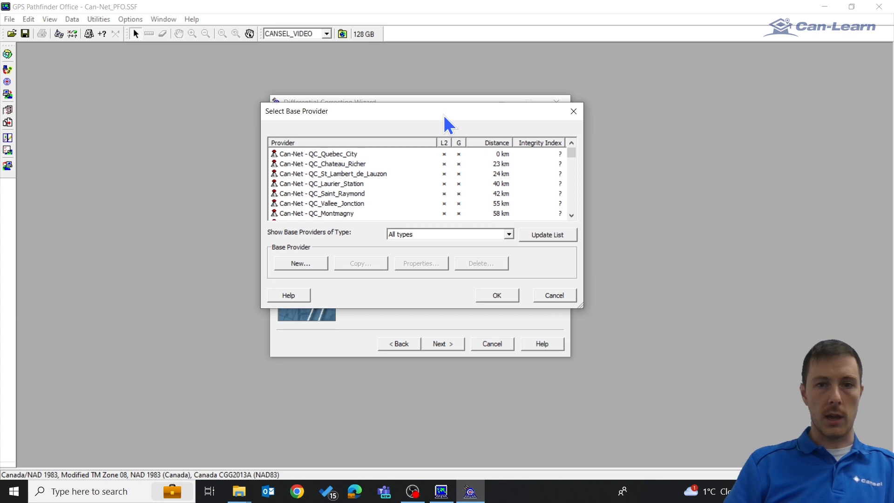
{"action": "left_click", "coordinate": [547, 237]}
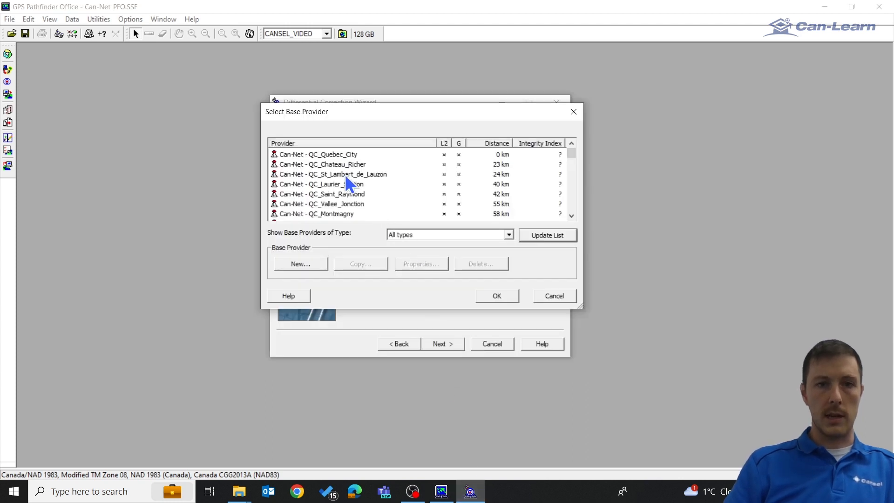
{"action": "left_click", "coordinate": [337, 155]}
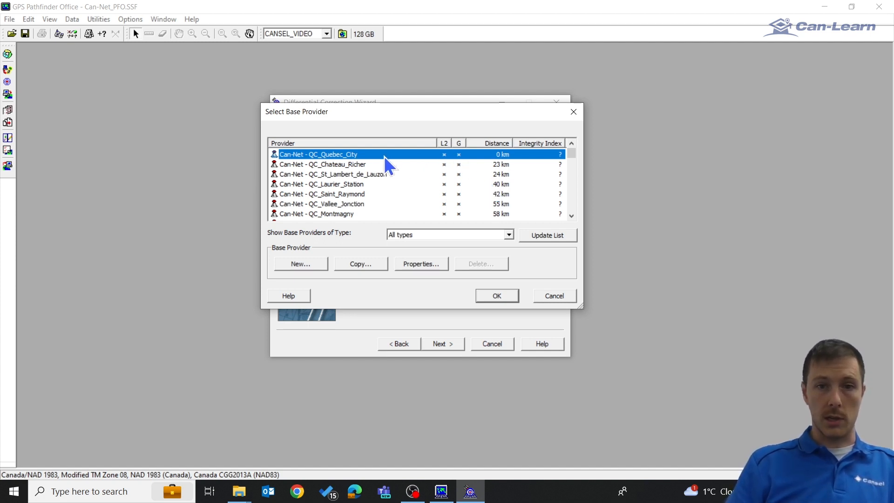
{"action": "left_click", "coordinate": [497, 295]}
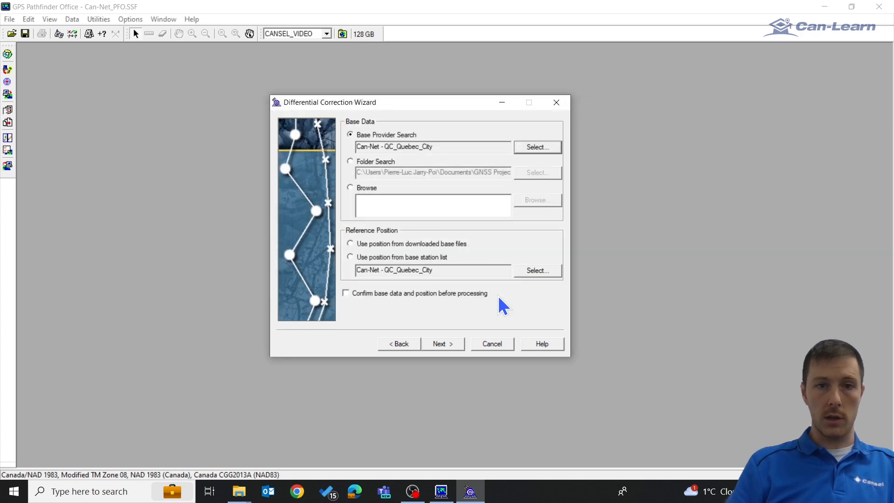
Use the reference position from the downloaded base files and start the differential correction with the project folder and a unique output filename
{"action": "left_click", "coordinate": [447, 346]}
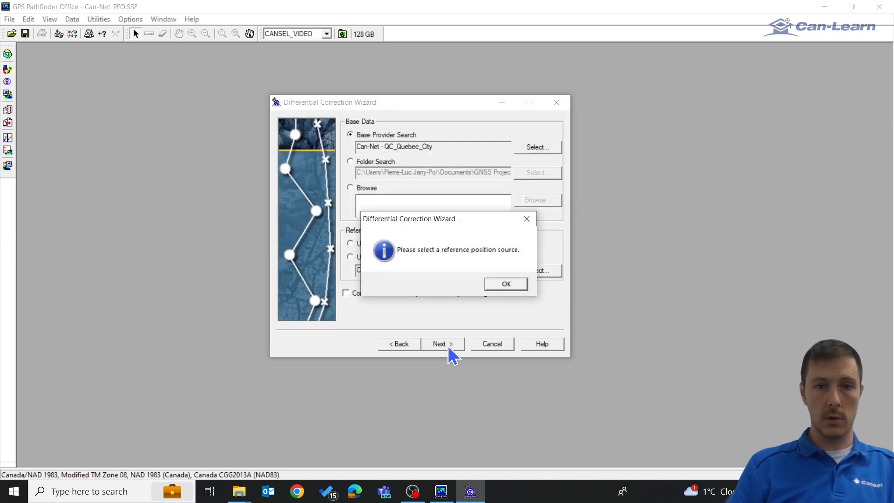
{"action": "left_click", "coordinate": [501, 284]}
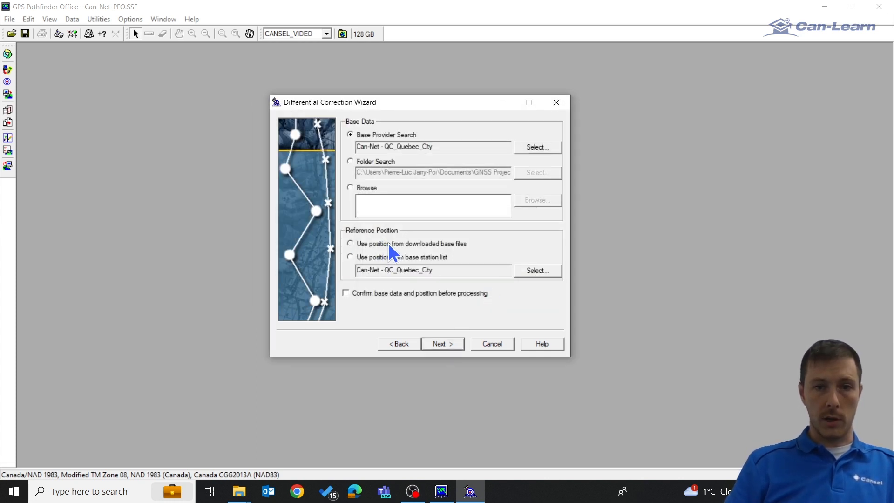
{"action": "left_click", "coordinate": [388, 243]}
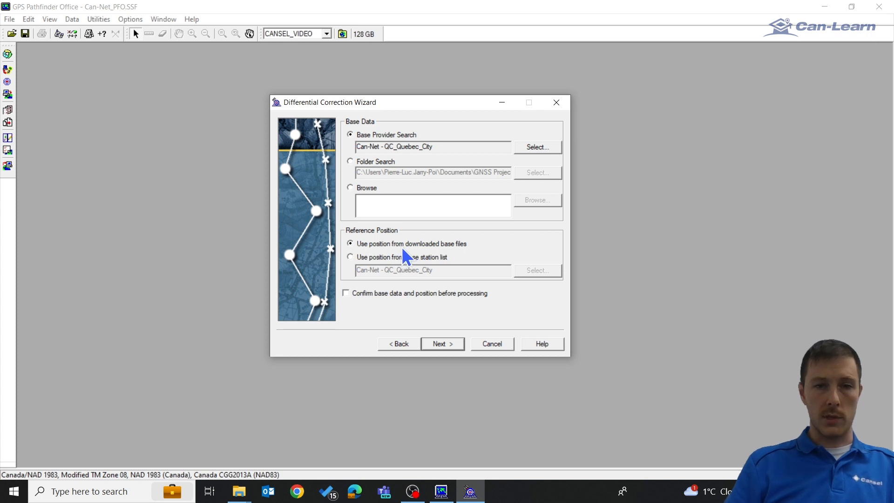
{"action": "left_click", "coordinate": [448, 343]}
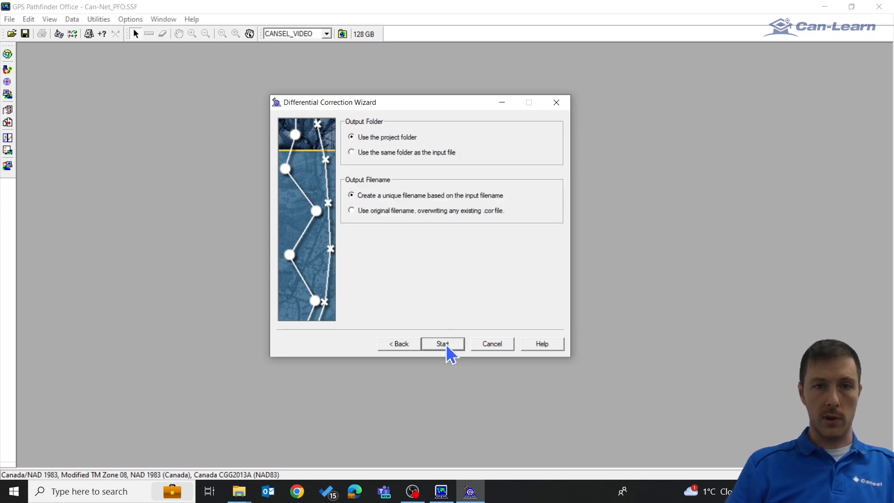
{"action": "left_click", "coordinate": [443, 343]}
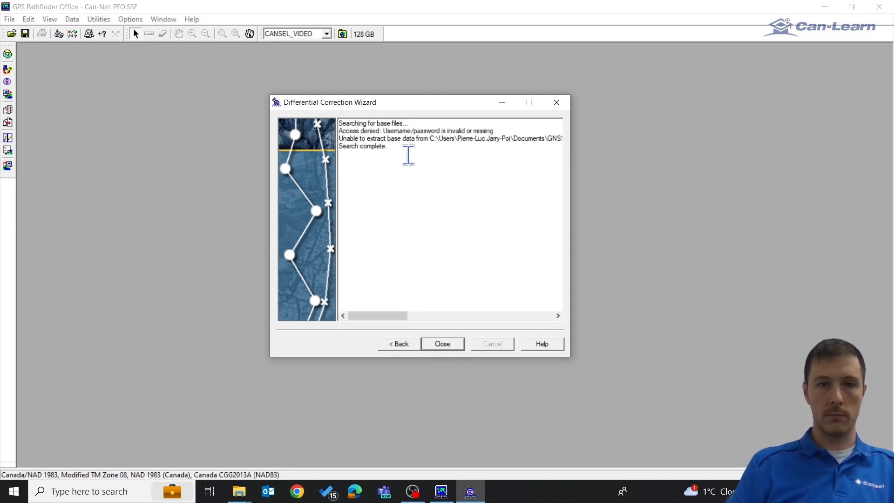
Review the messages in the base file search log and return to the base data settings
{"action": "left_click_drag", "start_coordinate": [401, 156], "coordinate": [339, 132]}
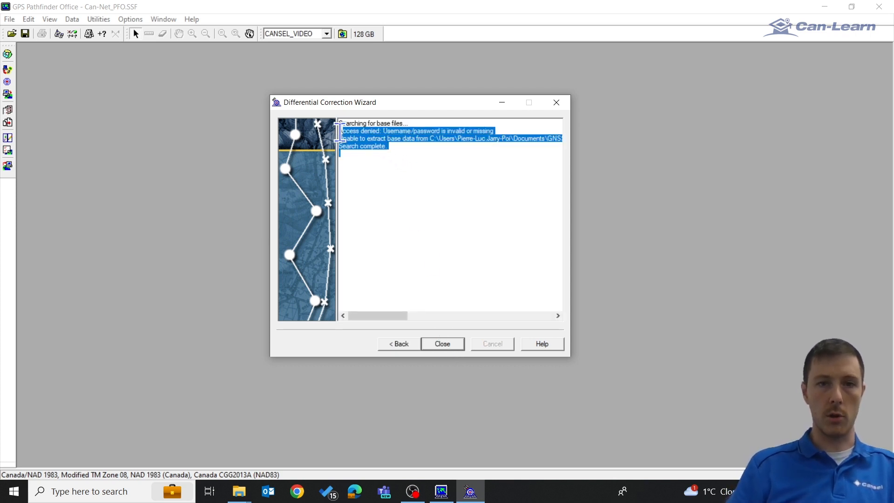
{"action": "left_click", "coordinate": [387, 149]}
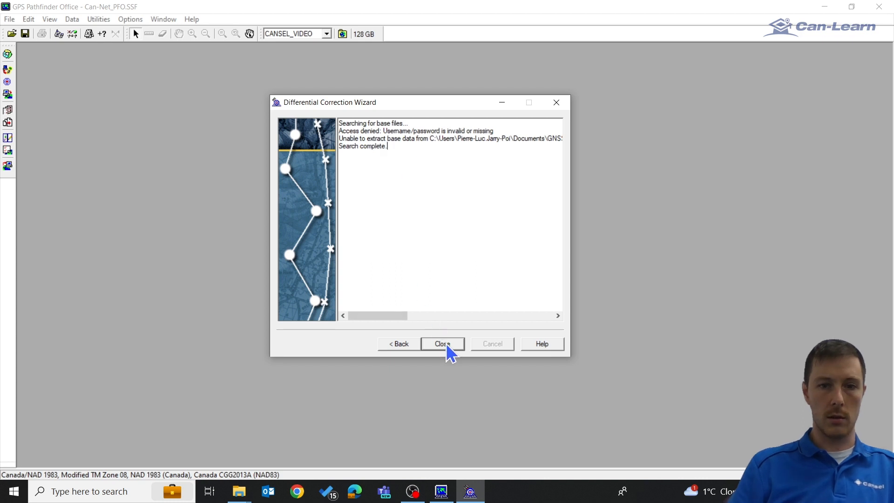
{"action": "left_click", "coordinate": [403, 346]}
{"action": "left_click", "coordinate": [404, 345]}
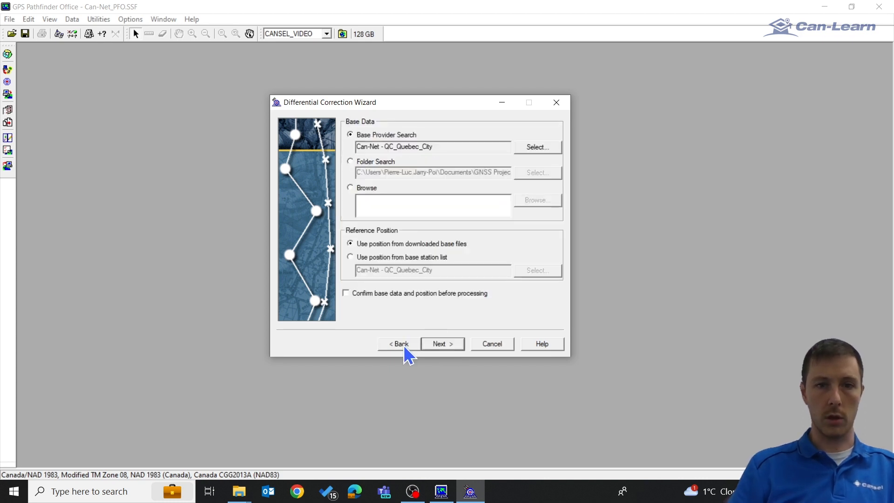
Examine the security access properties of the Can-Net - QC_Quebec_City base provider
{"action": "left_click", "coordinate": [540, 149]}
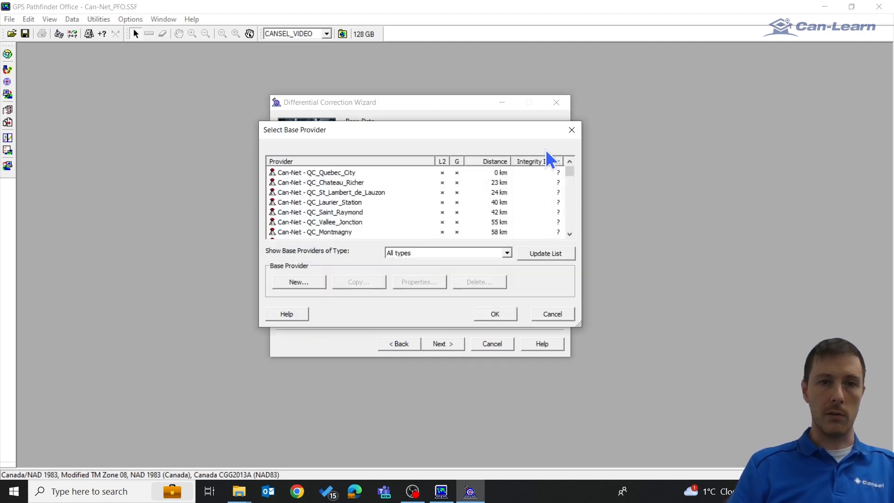
{"action": "left_click", "coordinate": [336, 172]}
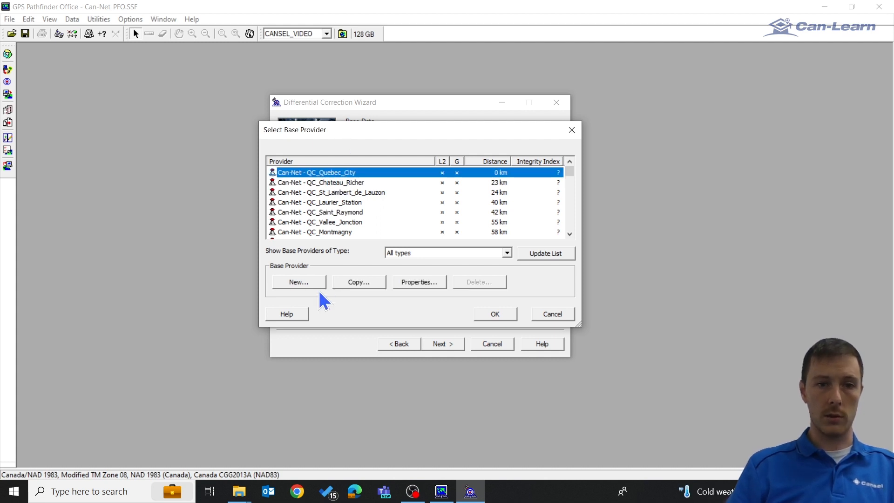
{"action": "left_click", "coordinate": [405, 282]}
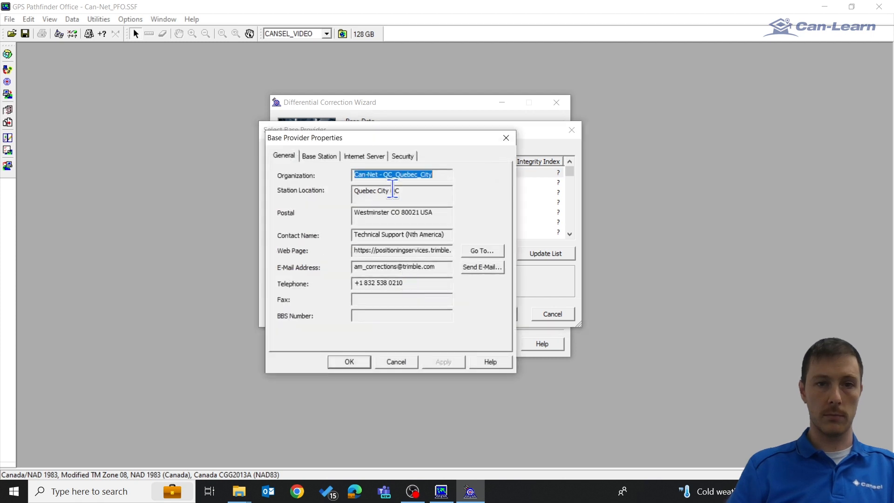
{"action": "left_click", "coordinate": [403, 156]}
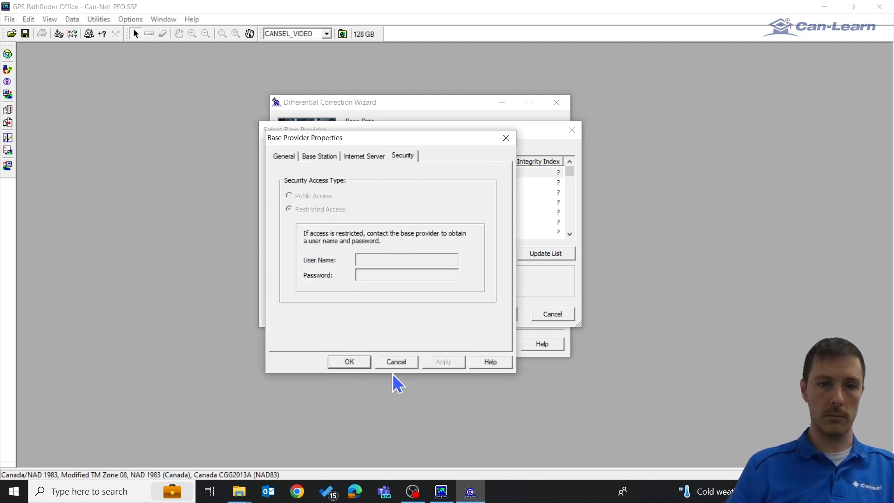
{"action": "left_click", "coordinate": [354, 364]}
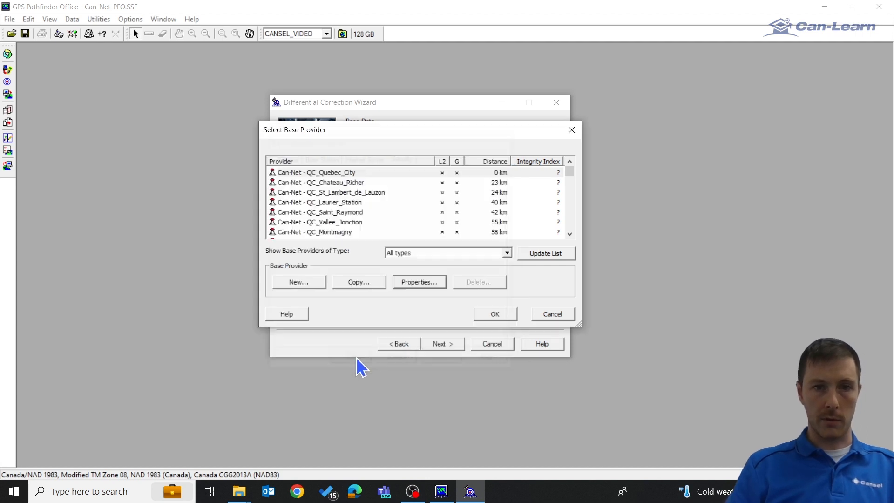
Copy the Can-Net - QC_Quebec_City base provider and name the new organization "Copy Can-Net - QC_Quebec_City"
{"action": "left_click", "coordinate": [325, 174]}
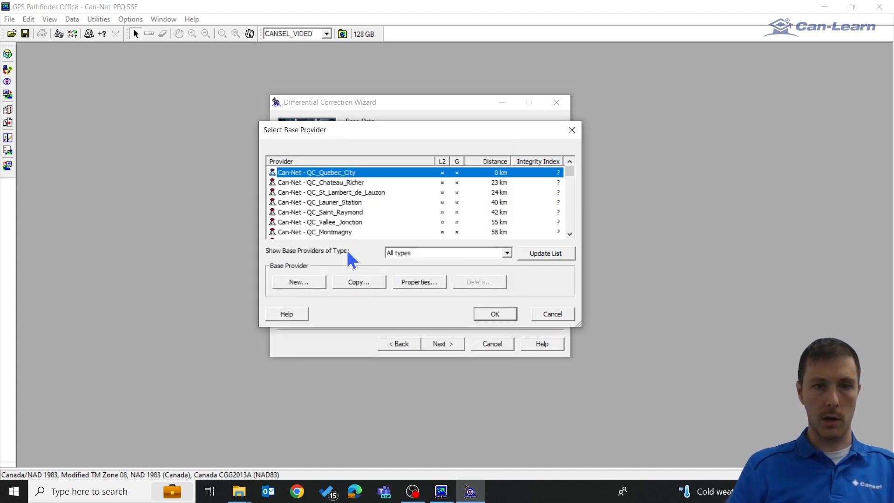
{"action": "left_click", "coordinate": [362, 283]}
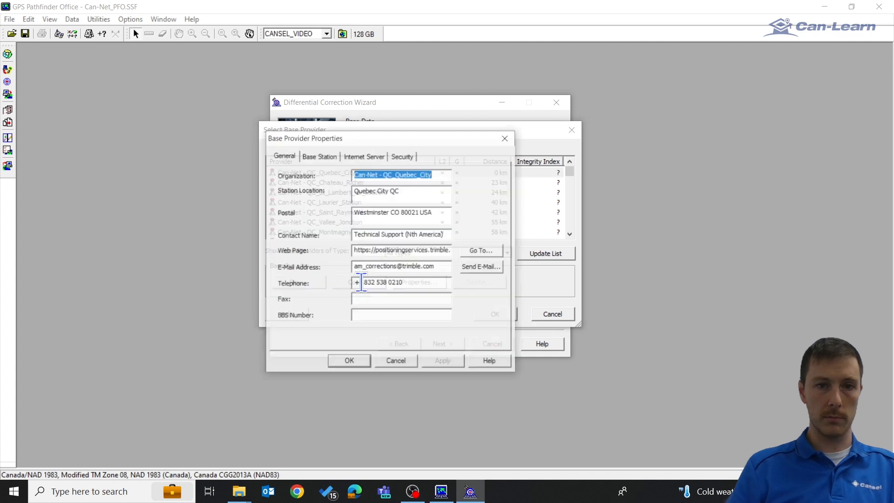
{"action": "left_click", "coordinate": [355, 175]}
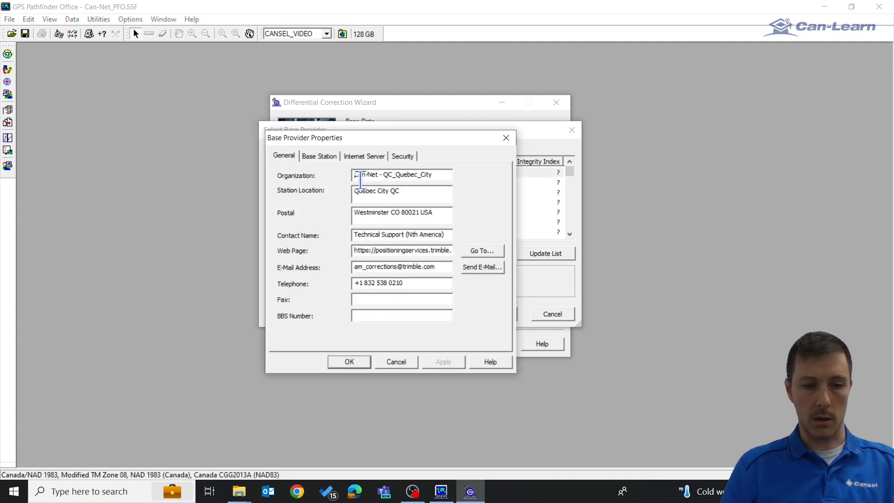
{"action": "type", "text": "Copy"}
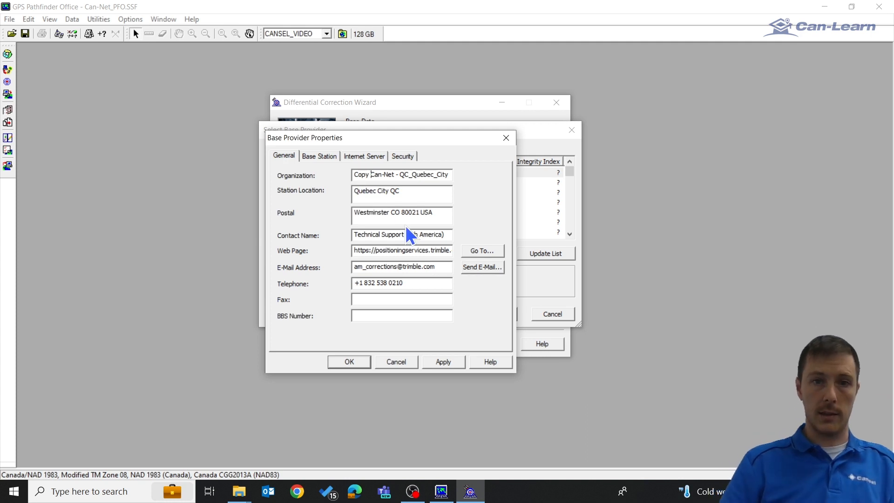
Enter the account user name and password for restricted access in the copied base provider's security properties
{"action": "left_click", "coordinate": [404, 155]}
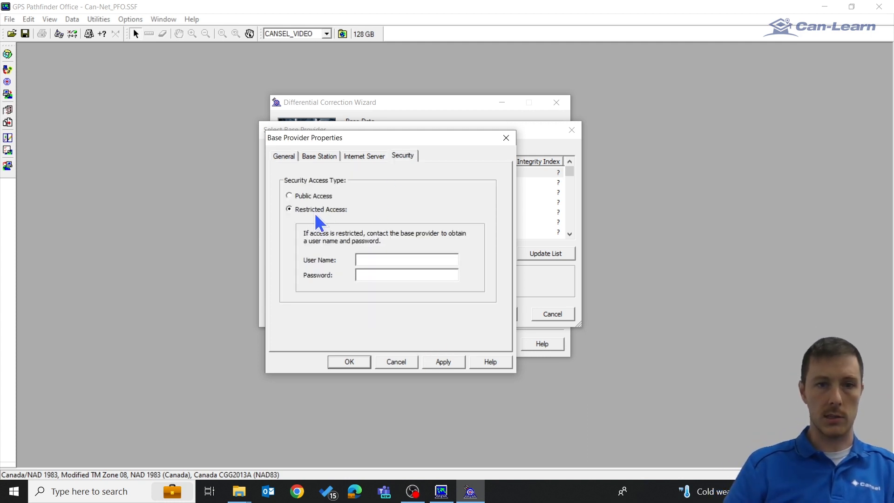
{"action": "left_click", "coordinate": [372, 259]}
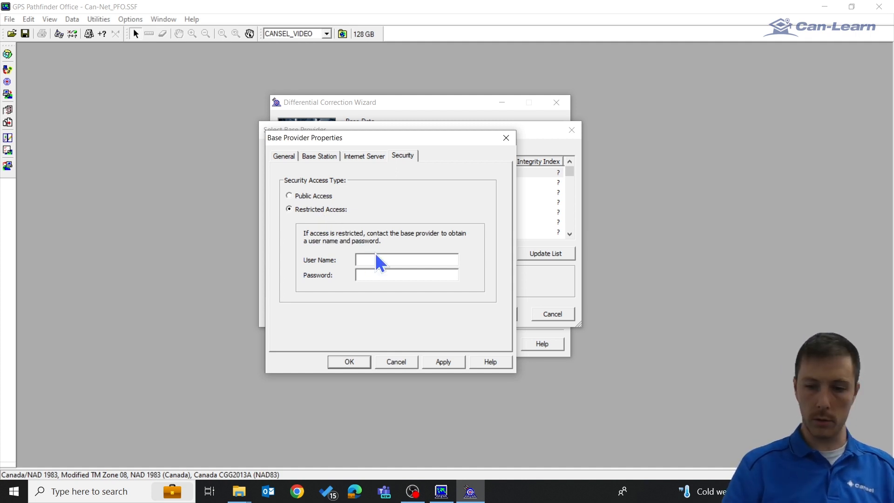
{"action": "type", "text": "255"}
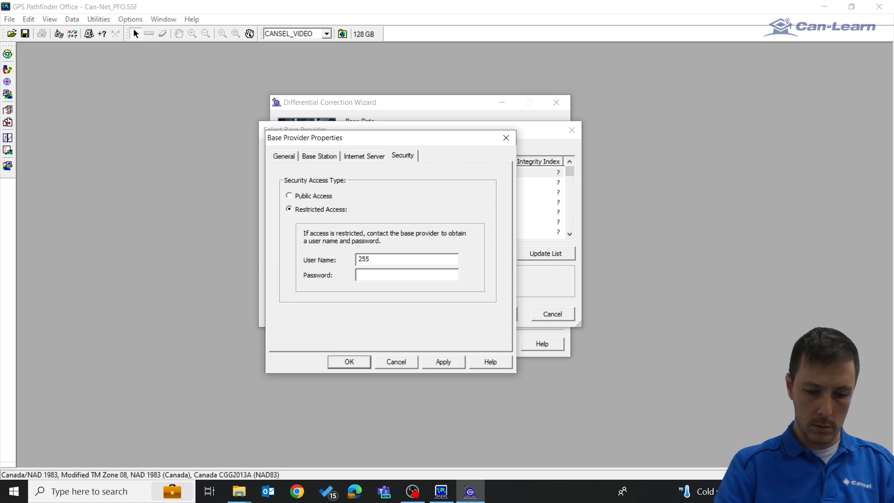
{"action": "type", "text": "02-290"}
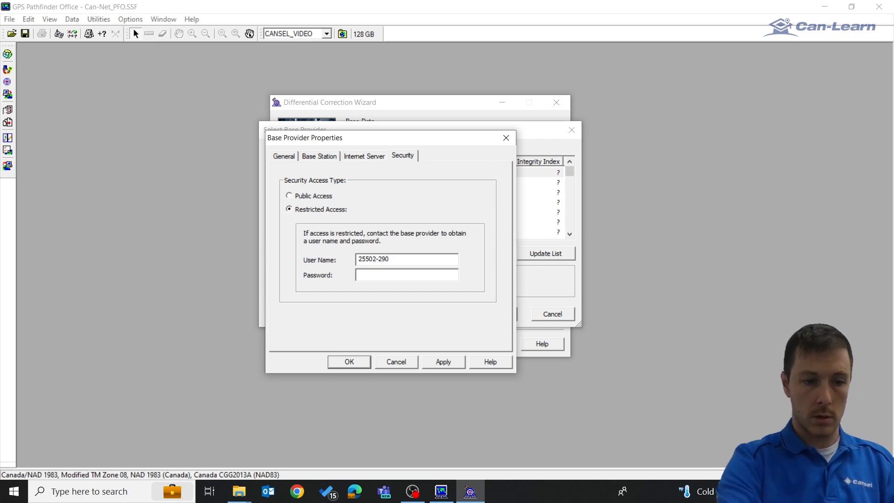
{"action": "type", "text": "**"}
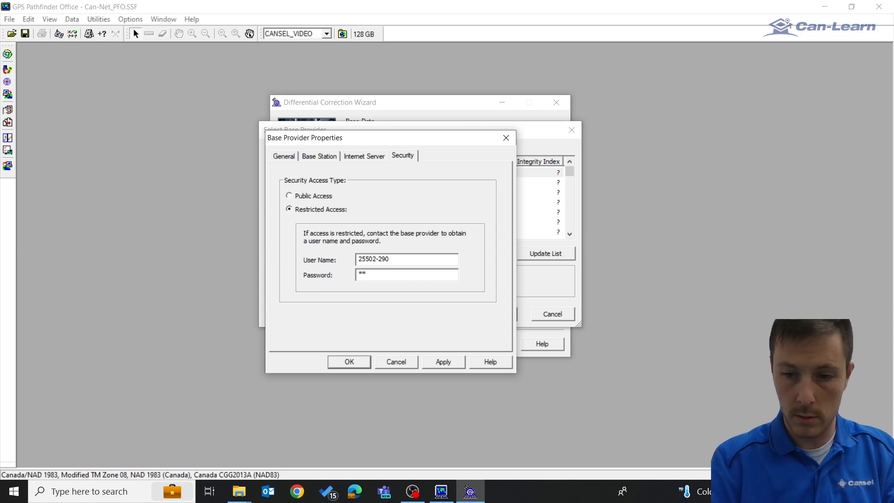
{"action": "type", "text": "**"}
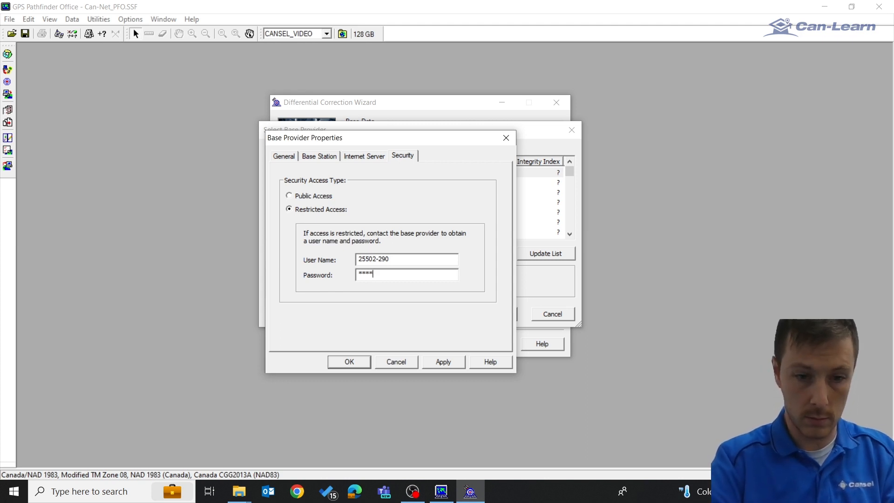
{"action": "type", "text": "*"}
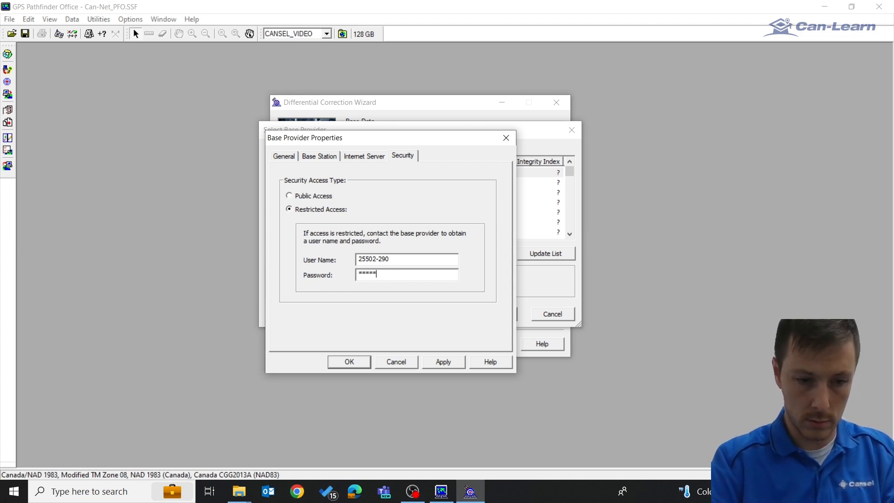
{"action": "type", "text": "***"}
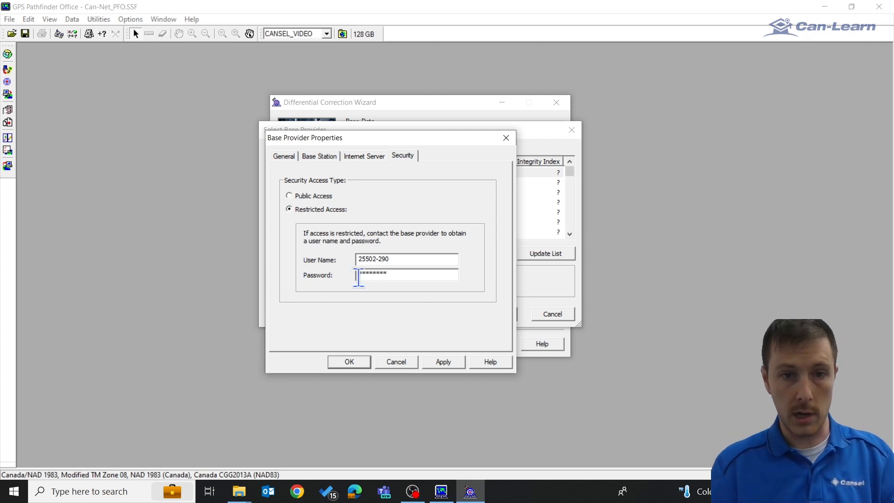
Save the copied provider's properties and select "Copy Can-Net - QC_Quebec_City" as the base provider for the correction
{"action": "left_click", "coordinate": [354, 362]}
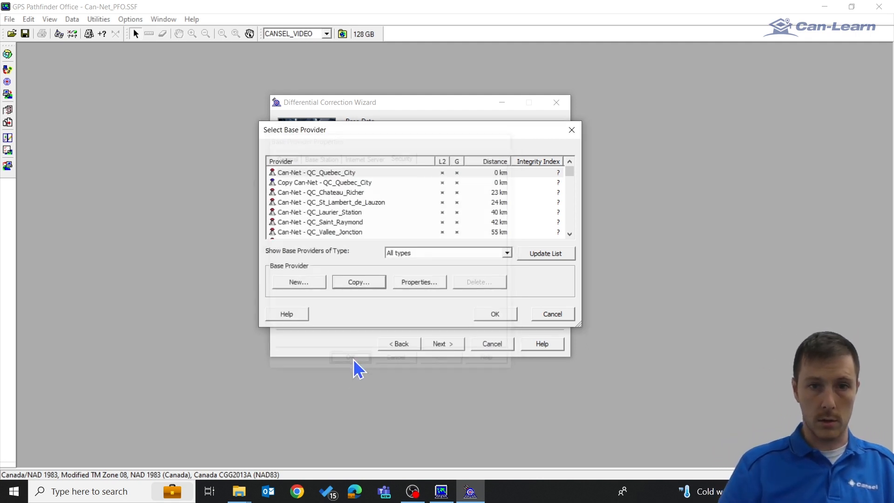
{"action": "left_click", "coordinate": [328, 182]}
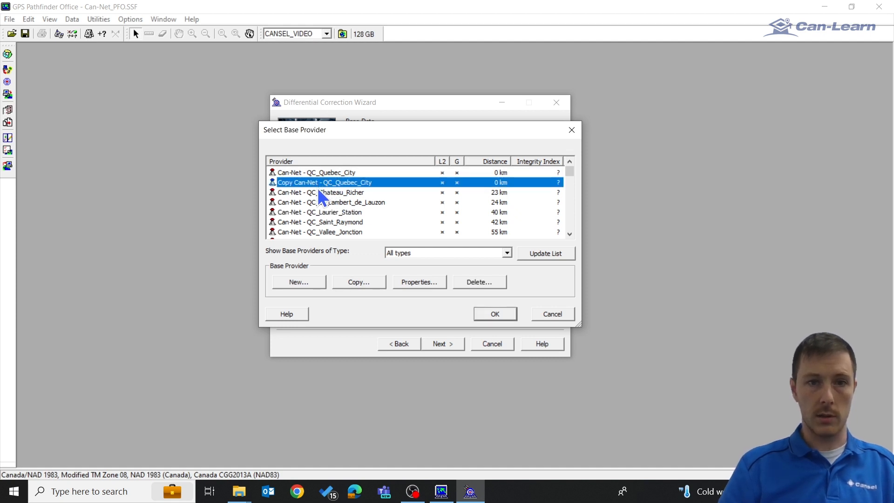
{"action": "left_click", "coordinate": [499, 316]}
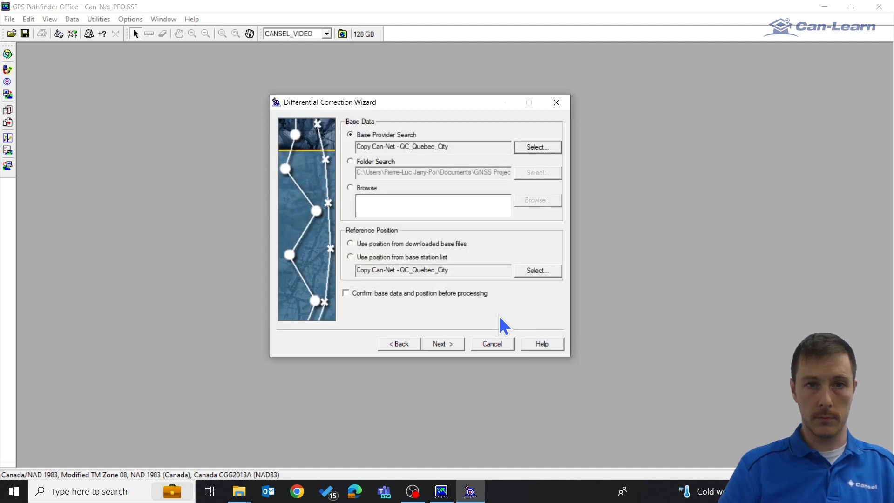
Use the reference position from the downloaded base files, accept the output folder and filename settings, and start the differential correction
{"action": "left_click", "coordinate": [419, 245]}
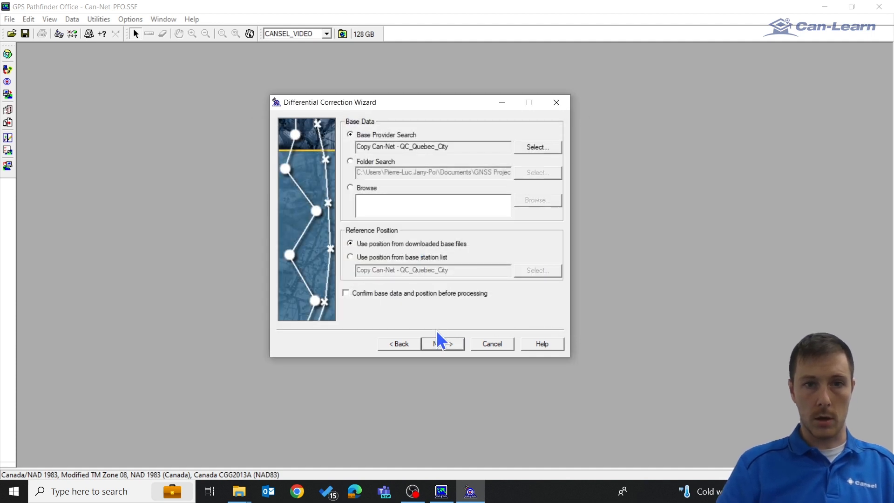
{"action": "left_click", "coordinate": [445, 345]}
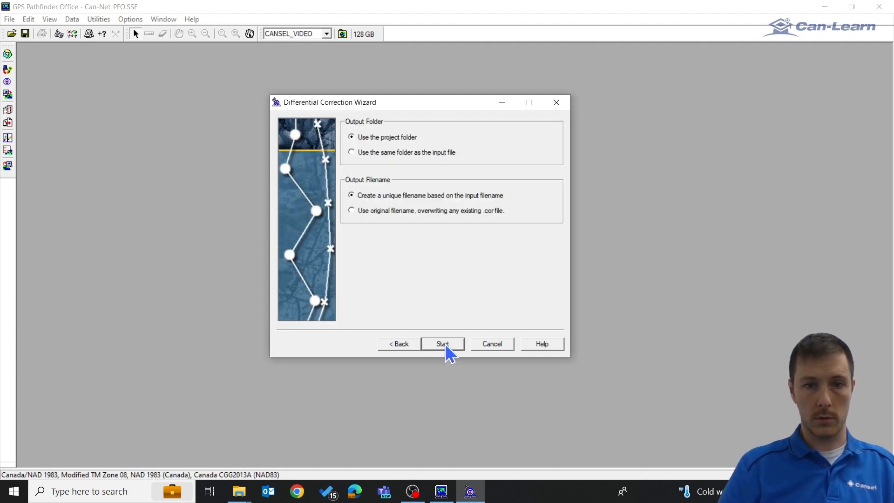
{"action": "left_click", "coordinate": [445, 345]}
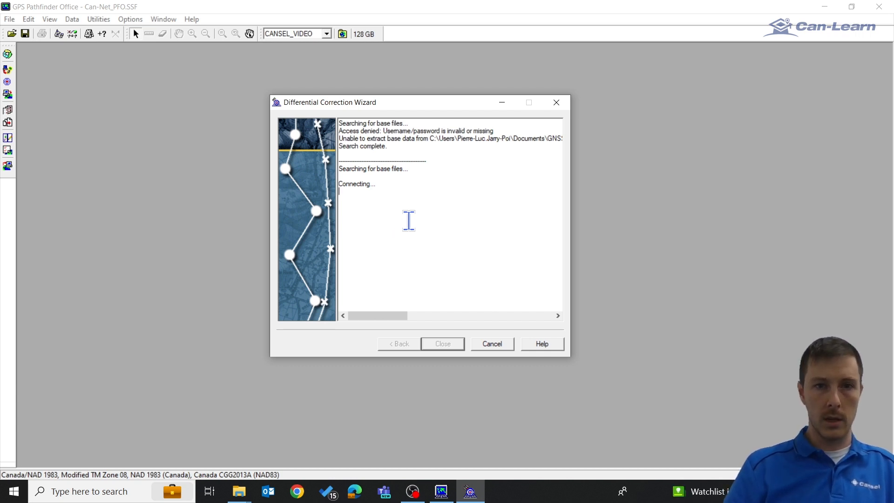
Switch to File Explorer's Trimble Config folder, locate user_list.xml, and place the reduced window beside the Differential Correction Wizard
{"action": "mouse_move", "coordinate": [241, 495]}
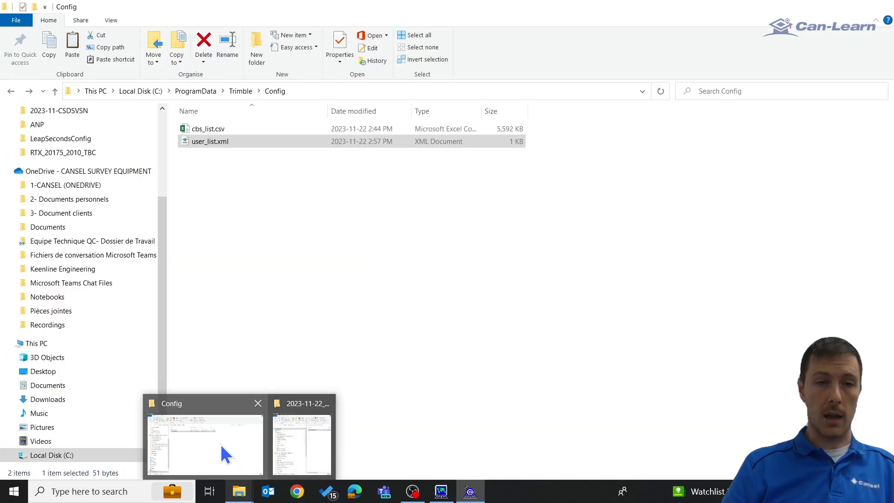
{"action": "left_click", "coordinate": [220, 443]}
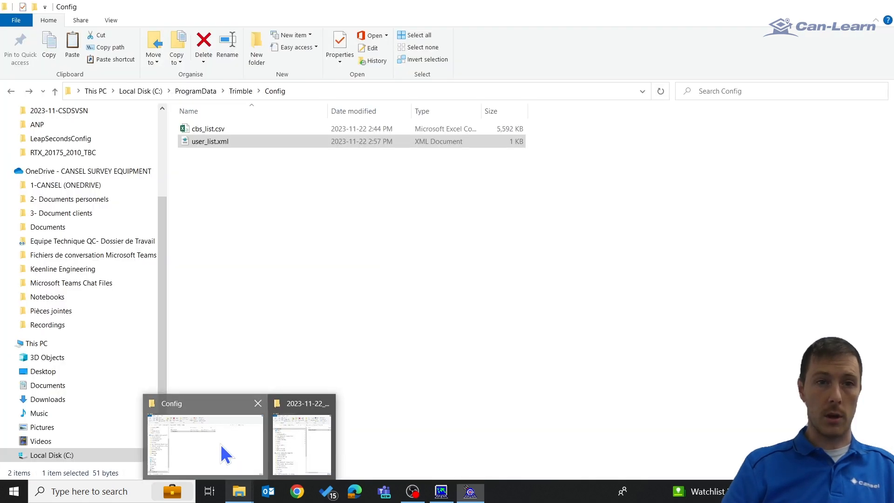
{"action": "left_click_drag", "start_coordinate": [279, 16], "coordinate": [398, 4]}
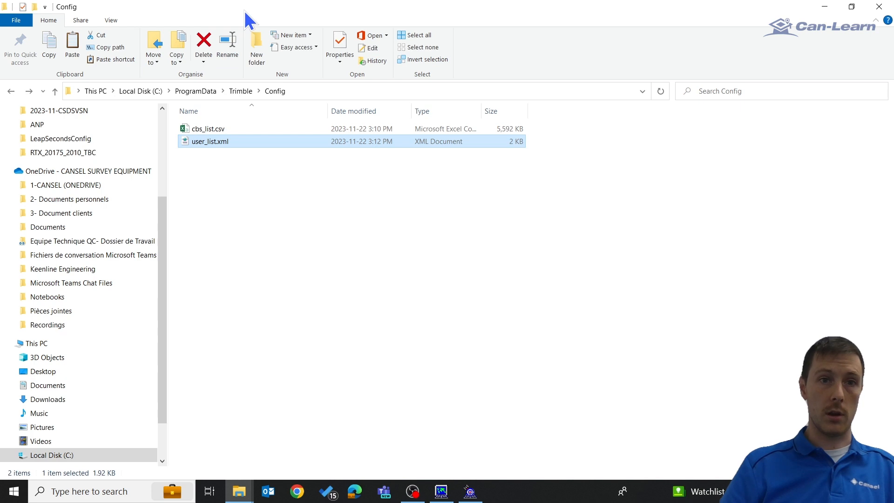
{"action": "left_click_drag", "start_coordinate": [246, 13], "coordinate": [214, 79]}
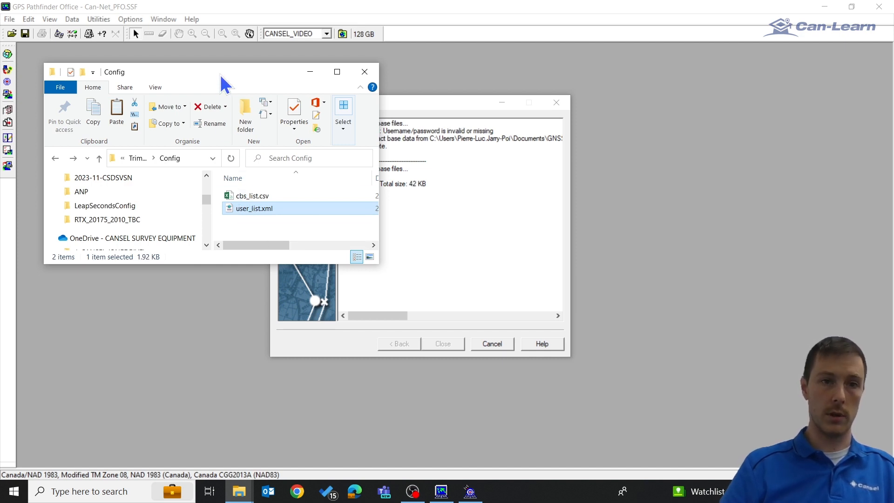
{"action": "left_click_drag", "start_coordinate": [219, 73], "coordinate": [230, 79]}
{"action": "left_click", "coordinate": [257, 212]}
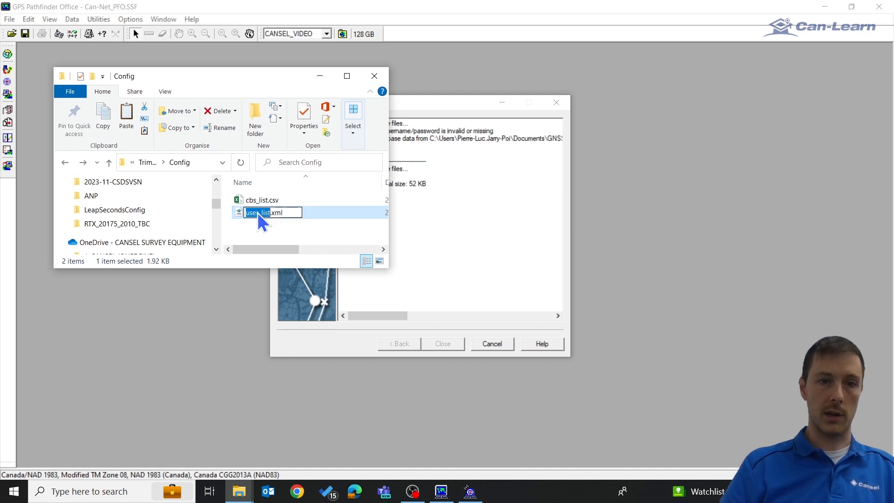
{"action": "left_click", "coordinate": [258, 212]}
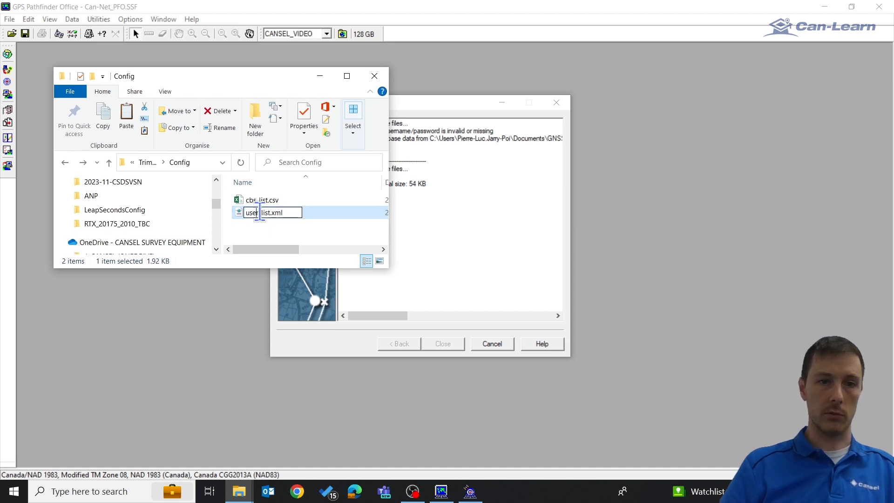
{"action": "left_click", "coordinate": [314, 212]}
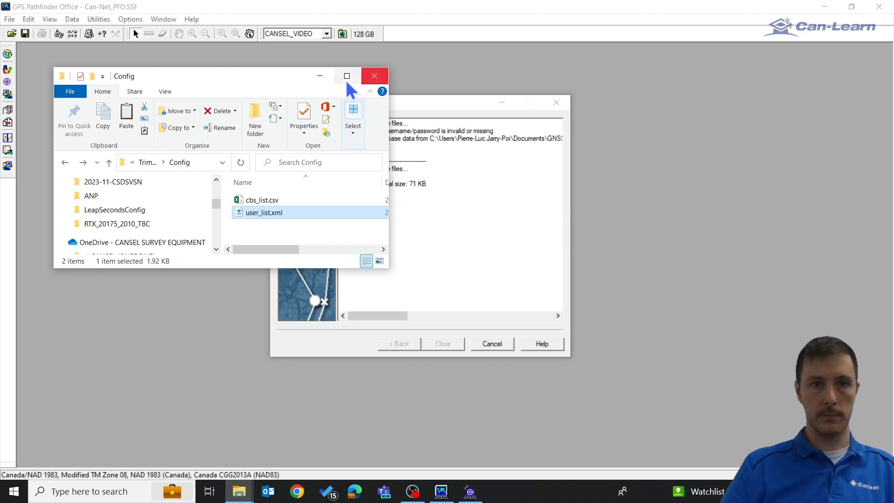
{"action": "left_click_drag", "start_coordinate": [272, 78], "coordinate": [771, 121]}
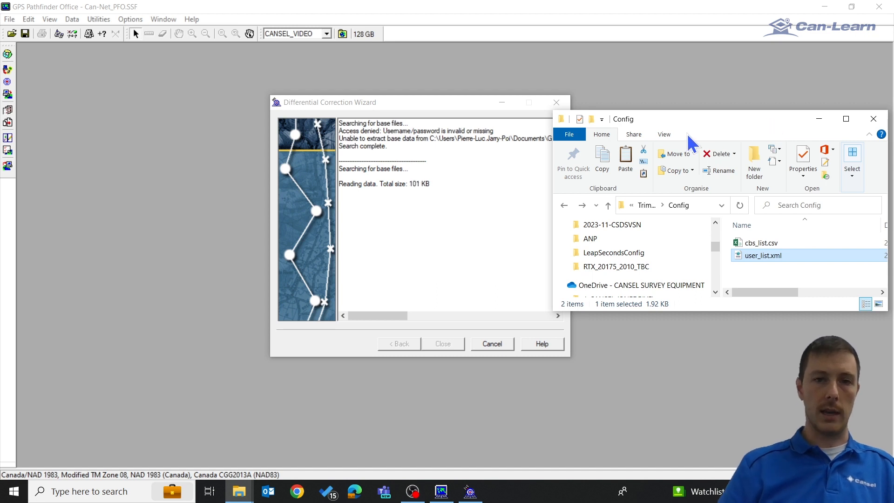